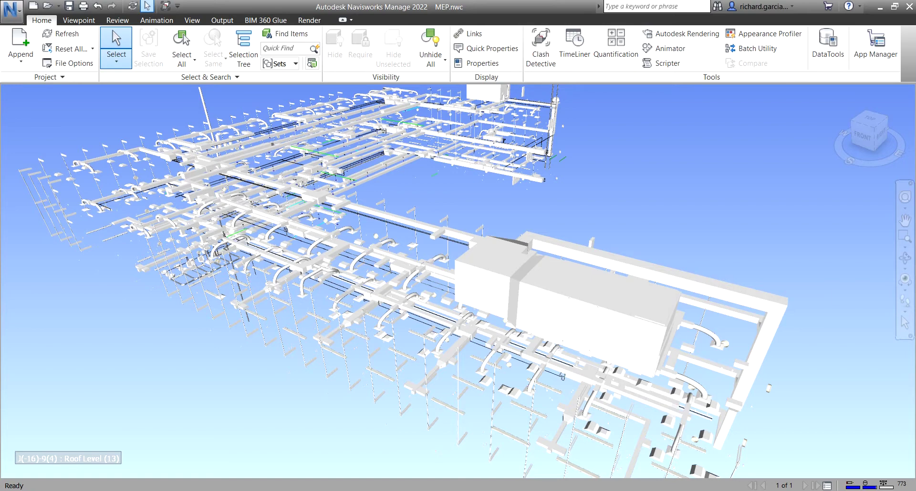
Step: Select the long horizontal duct run and extend the selection to all items of the same type
scroll(451, 198, up, 5)
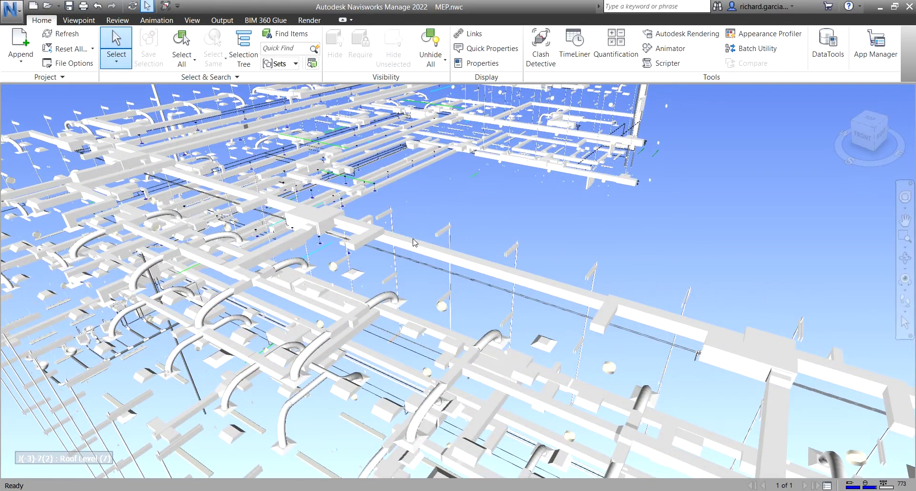
click(414, 246)
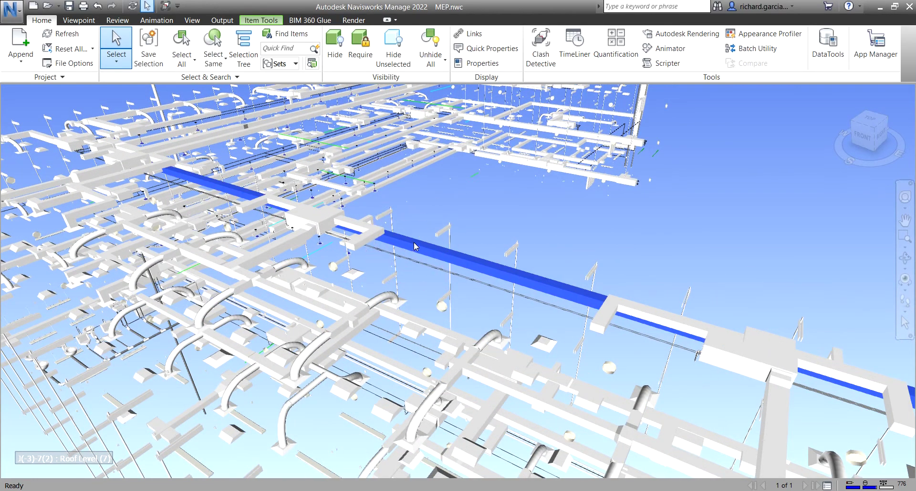
click(217, 64)
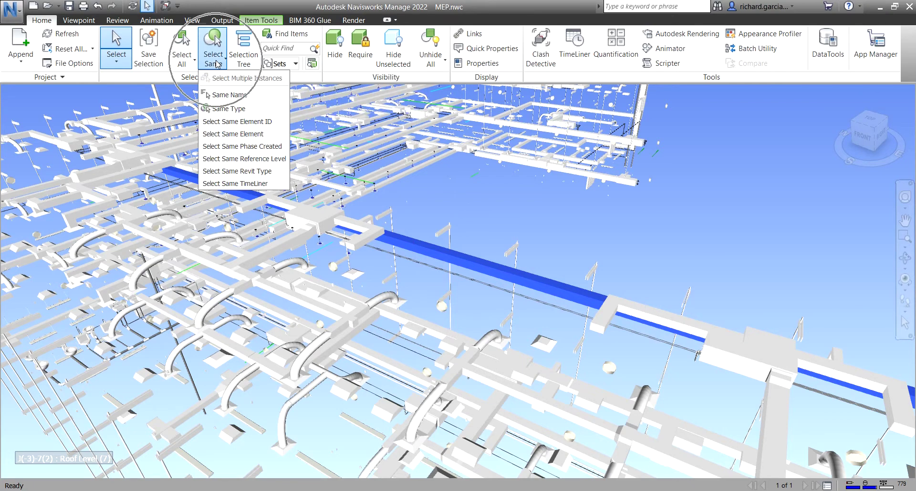
click(229, 109)
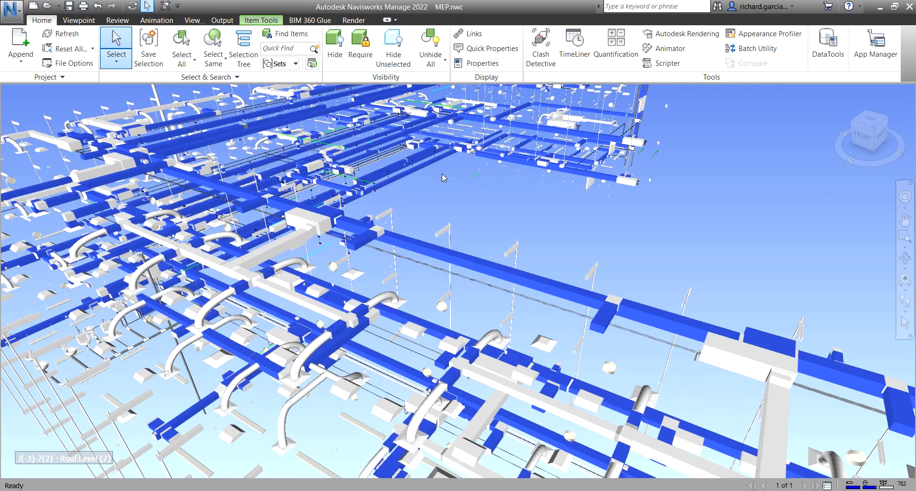
Step: Save the selected ducts as a selection set named Ducts
scroll(403, 165, down, 5)
mouse_move(501, 195)
shift+middle_down()
mouse_move(508, 208)
mouse_move(499, 207)
shift+middle_up()
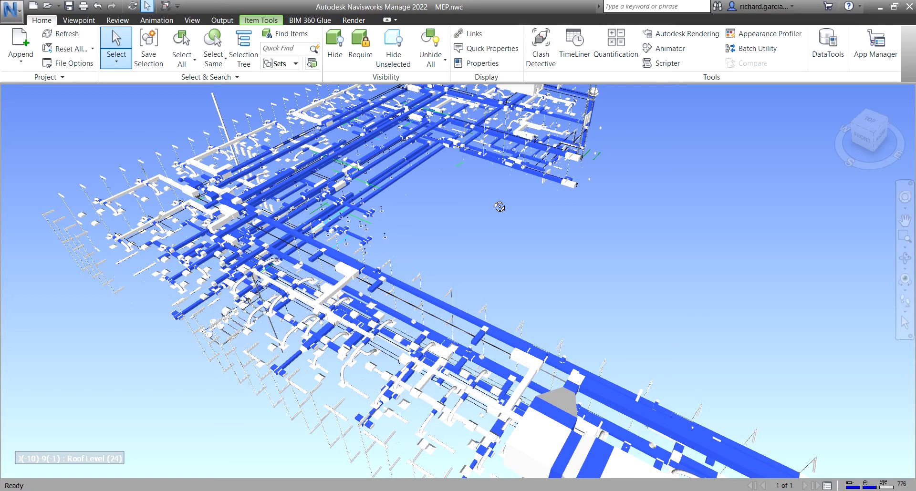
scroll(499, 207, down, 3)
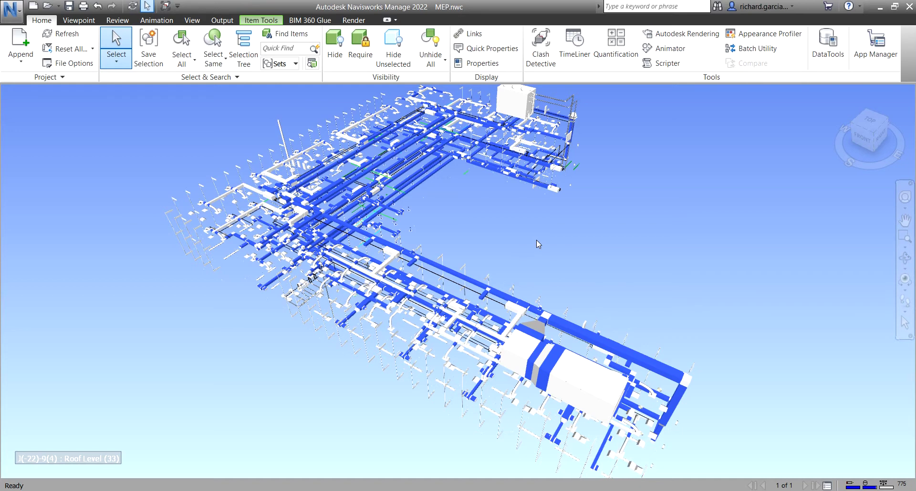
click(152, 67)
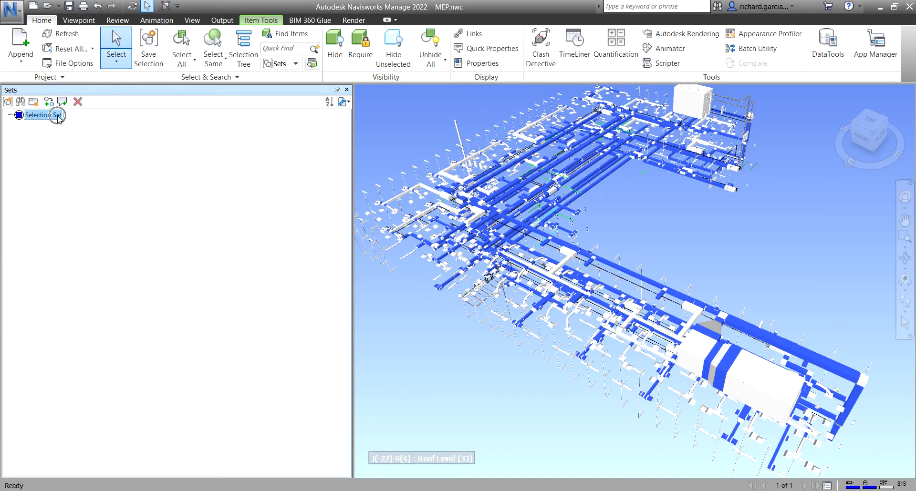
text(Ducts)
key(Return)
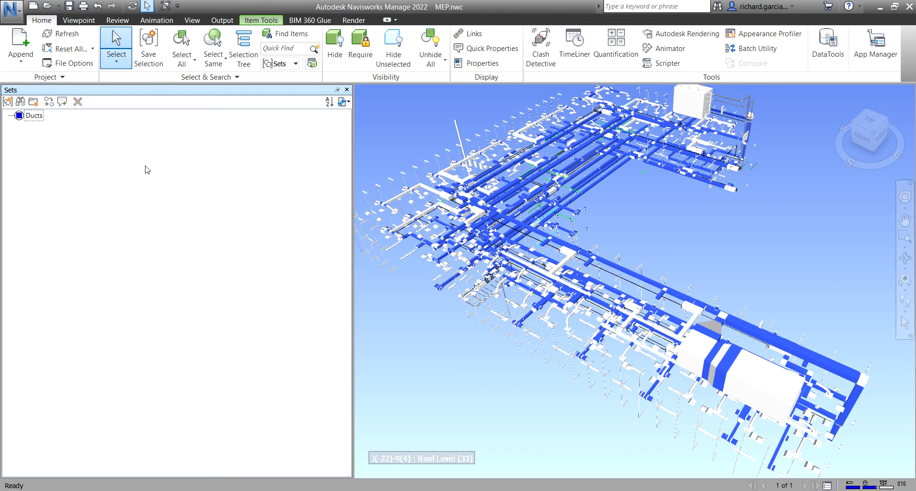
Step: Clear the selection, recall the Ducts set to check which items it highlights, and deselect everything again
click(768, 224)
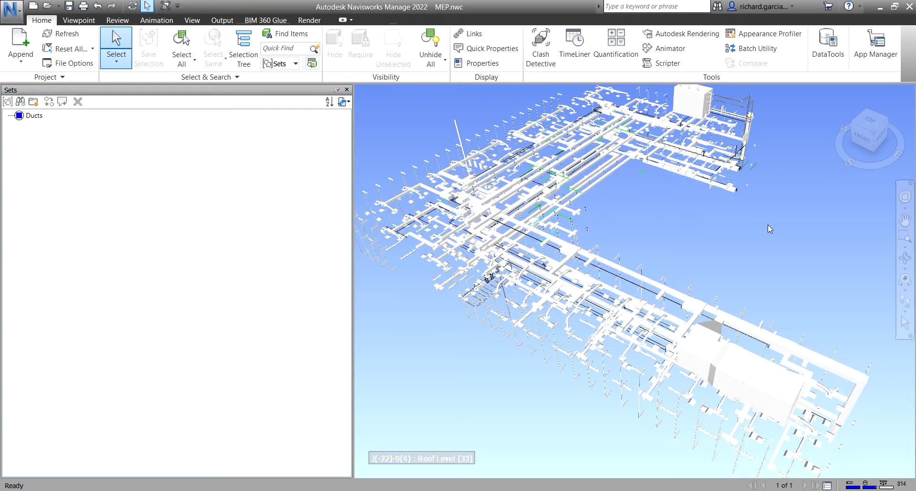
mouse_move(764, 257)
shift+middle_down()
mouse_move(753, 235)
mouse_move(718, 228)
mouse_move(756, 250)
shift+middle_up()
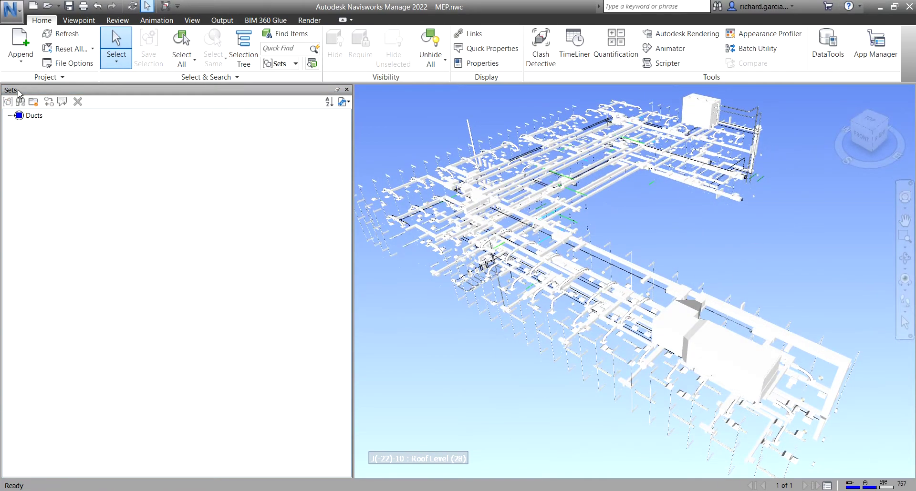
click(33, 119)
click(33, 118)
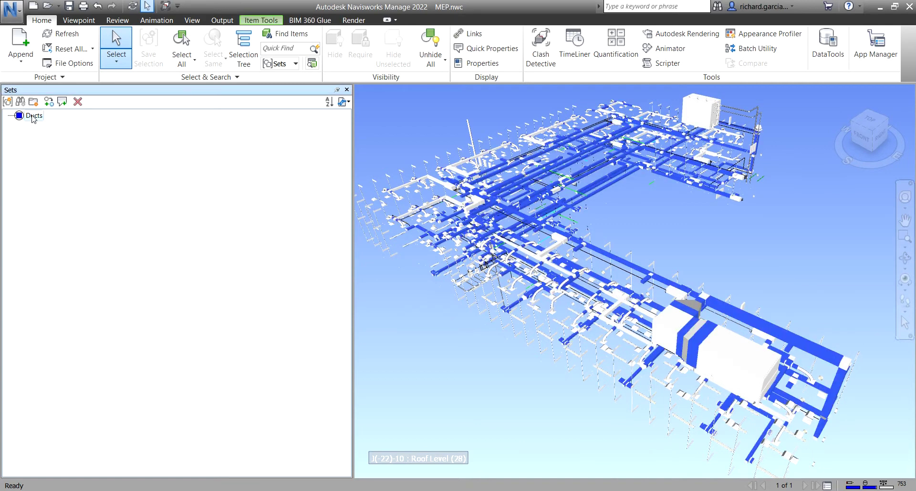
click(652, 212)
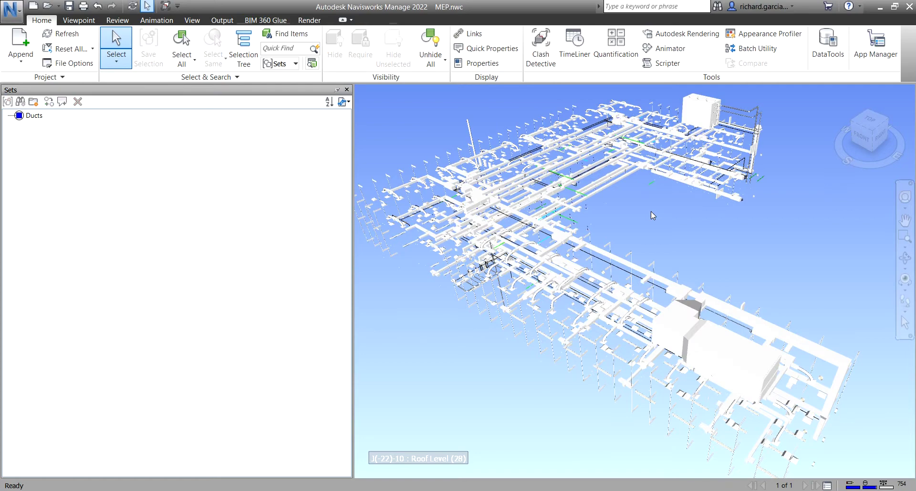
middle_drag(634, 225, 666, 217)
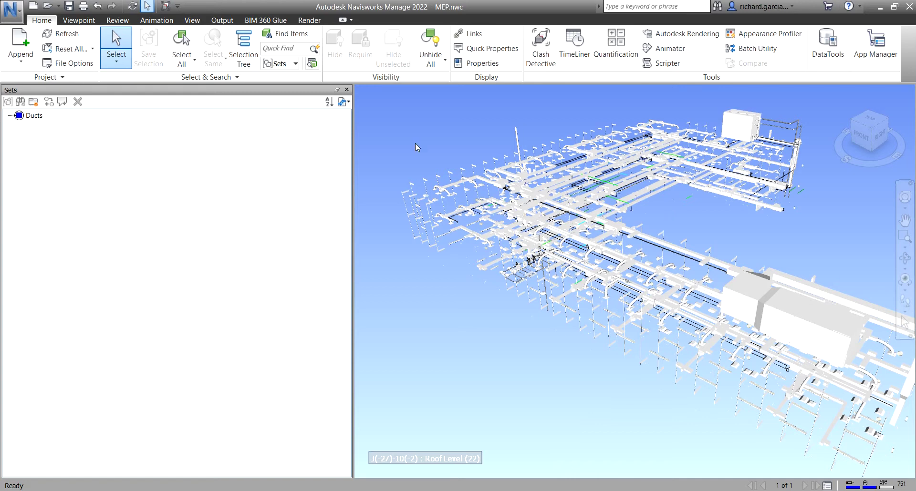
Step: Set up an item search with category Item, property Name and condition Contains
click(287, 38)
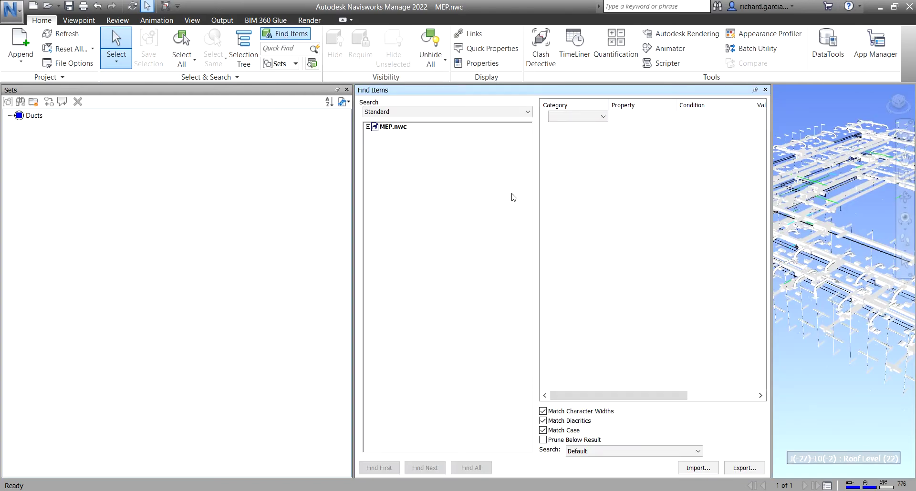
click(602, 118)
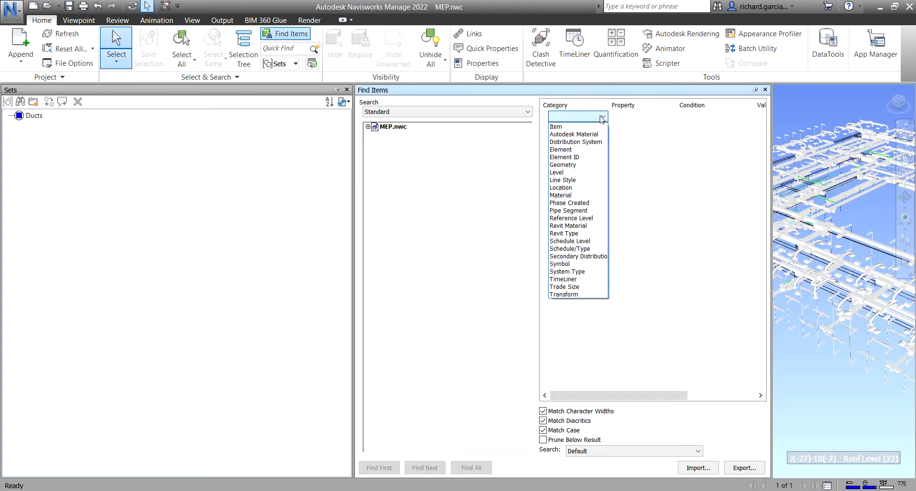
click(565, 127)
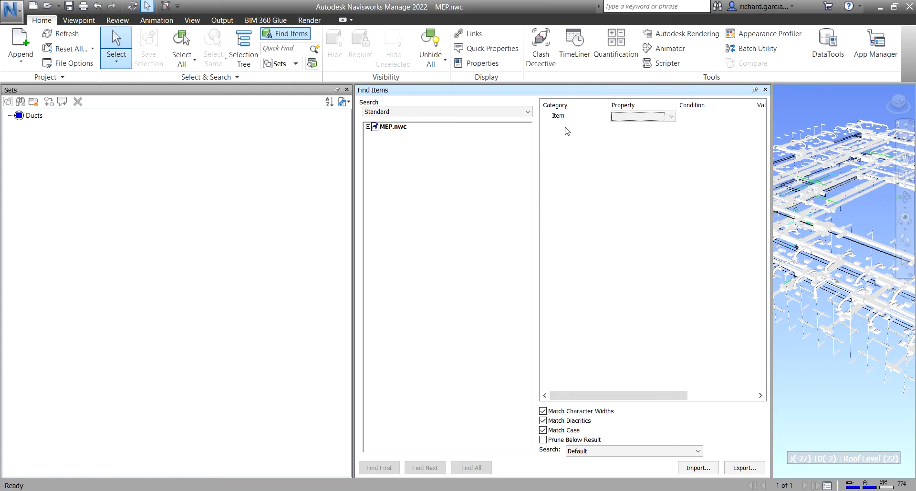
click(663, 118)
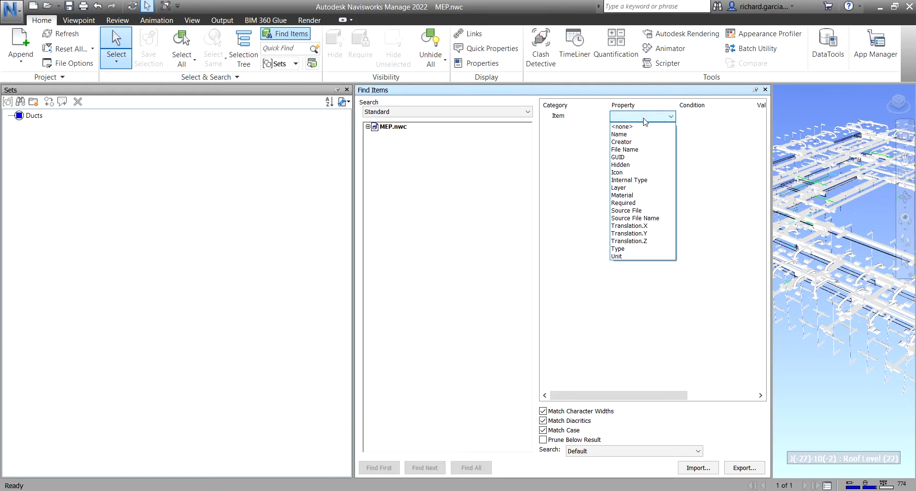
click(620, 134)
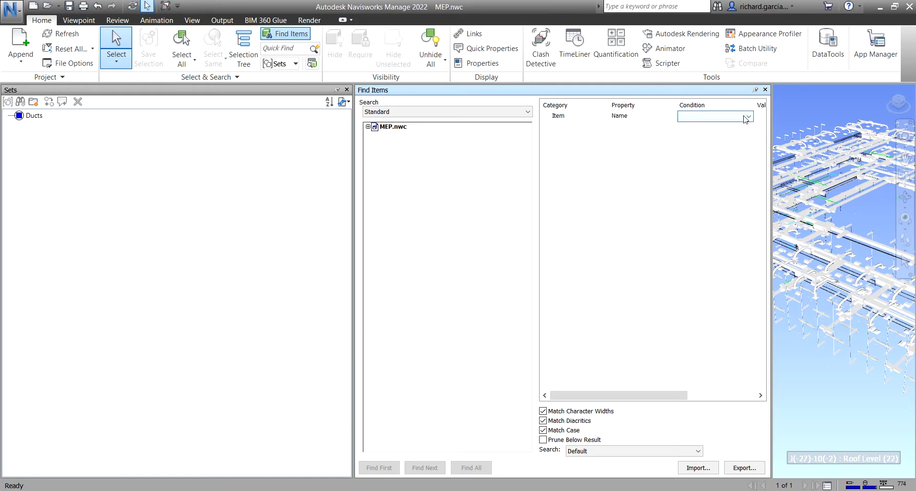
click(744, 116)
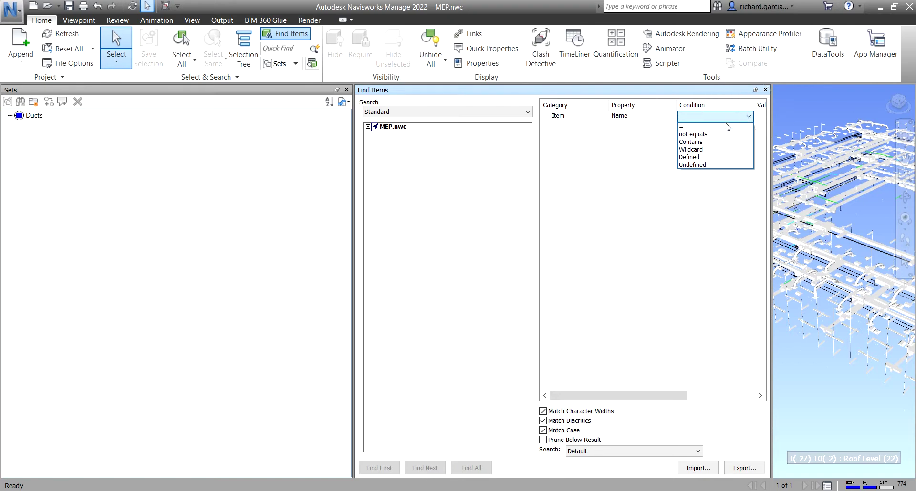
click(696, 142)
Step: Set the search value to Air Terminals and find all matching items in the model
click(760, 116)
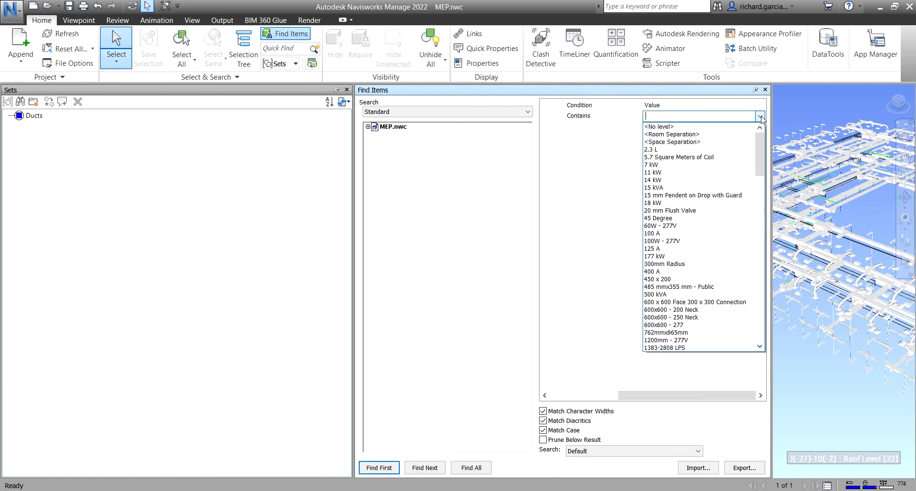
scroll(703, 234, down, 3)
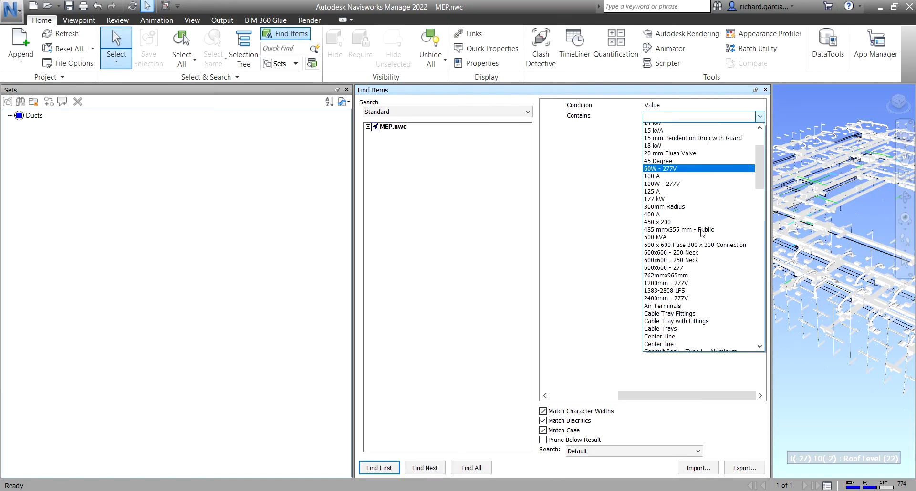
click(673, 294)
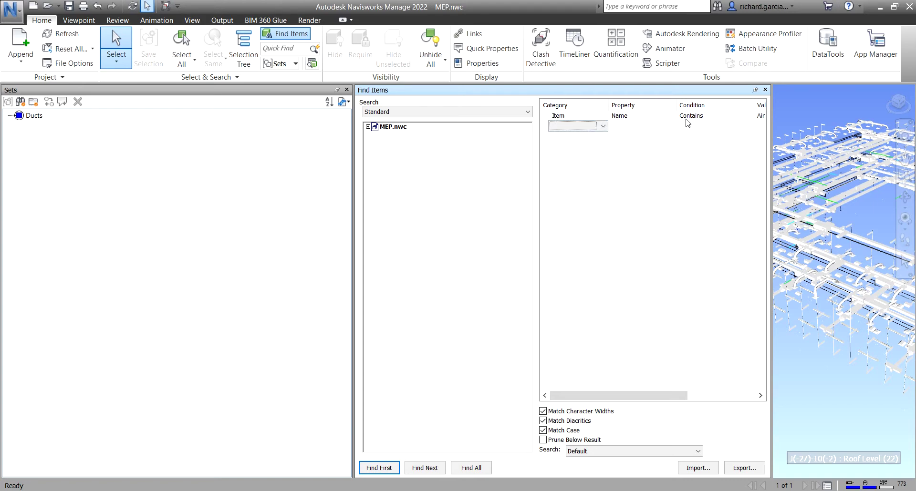
click(760, 118)
click(471, 469)
click(470, 469)
click(470, 468)
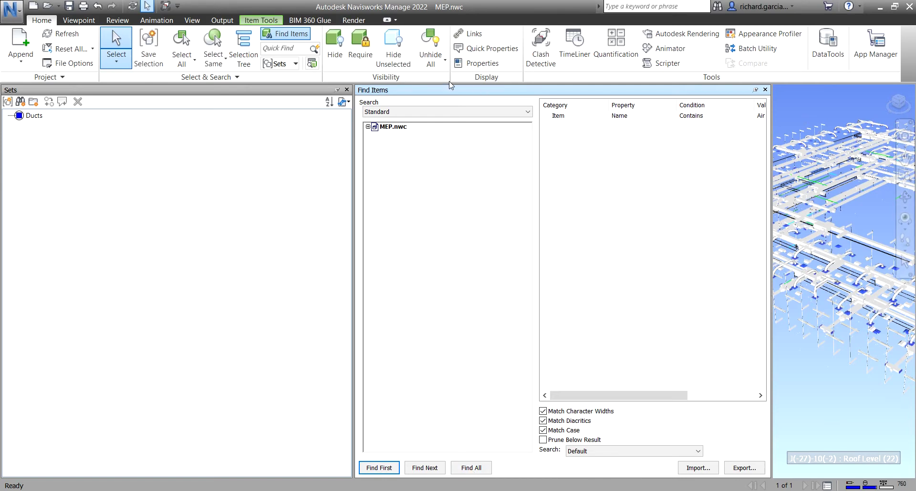
Step: Check the properties of the found air terminals and inspect their highlighting in the model
click(478, 64)
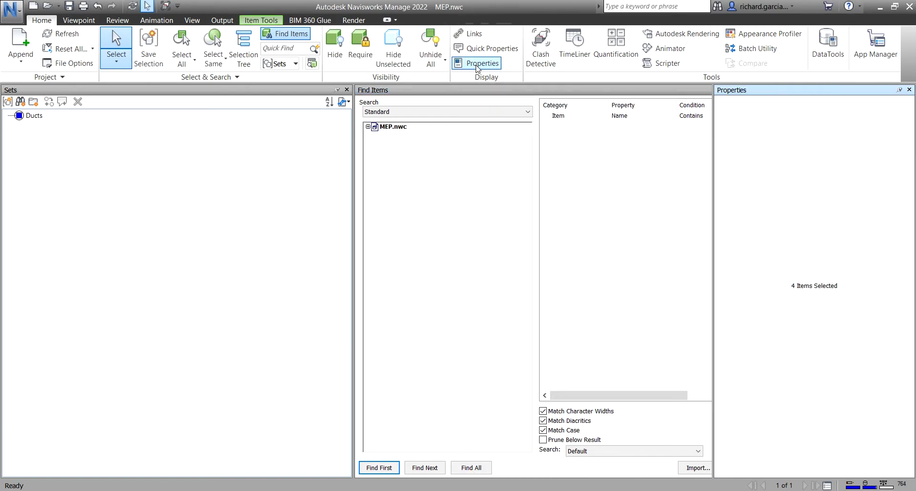
click(803, 294)
click(804, 296)
click(909, 89)
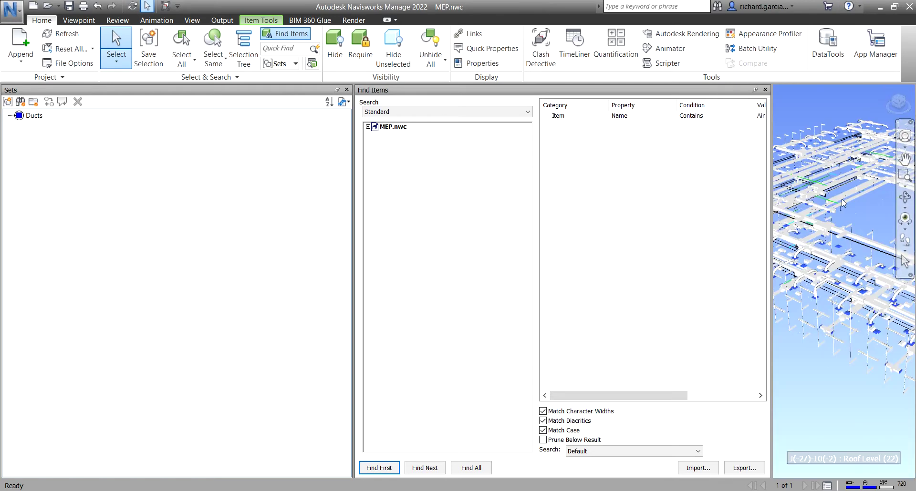
middle_drag(861, 302, 832, 259)
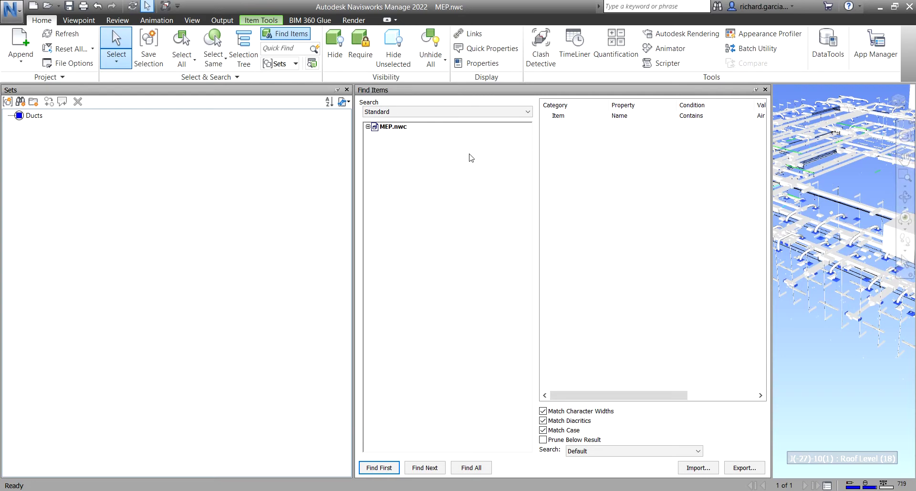
Step: Rerun the air terminal search, save it as a search set named Air Terminals, and close the item search
click(472, 469)
click(471, 468)
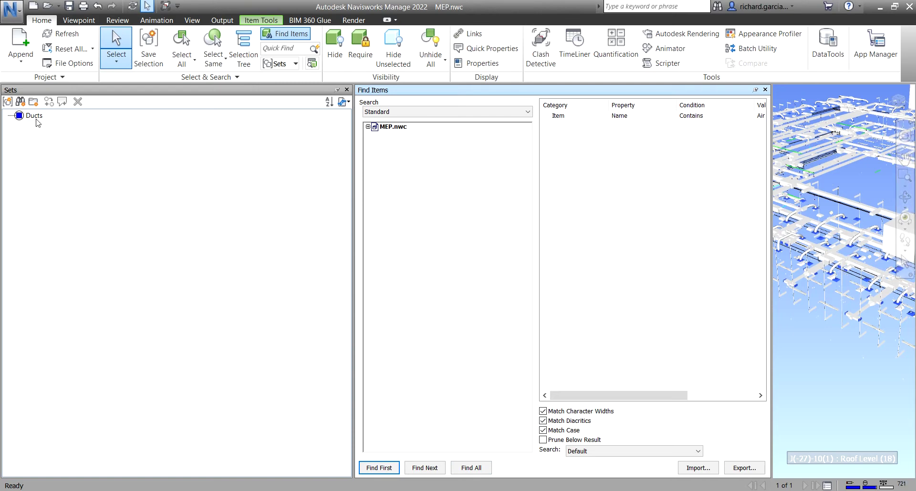
click(11, 91)
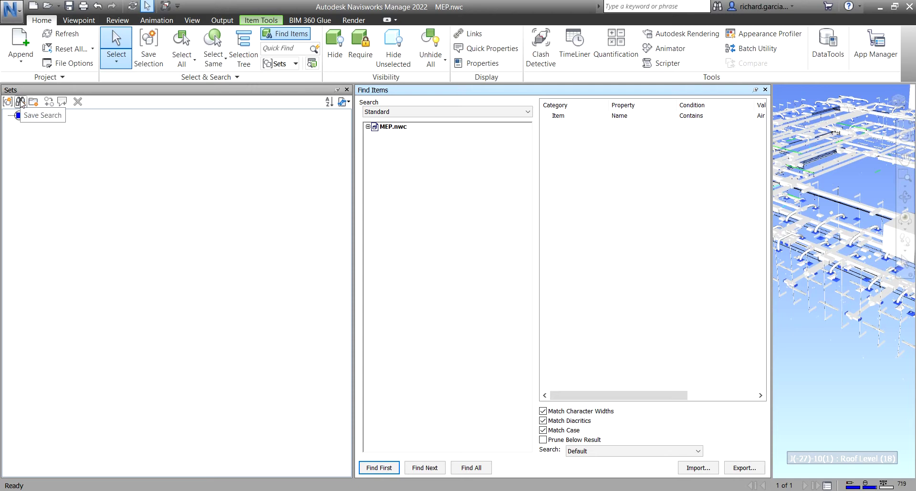
click(20, 102)
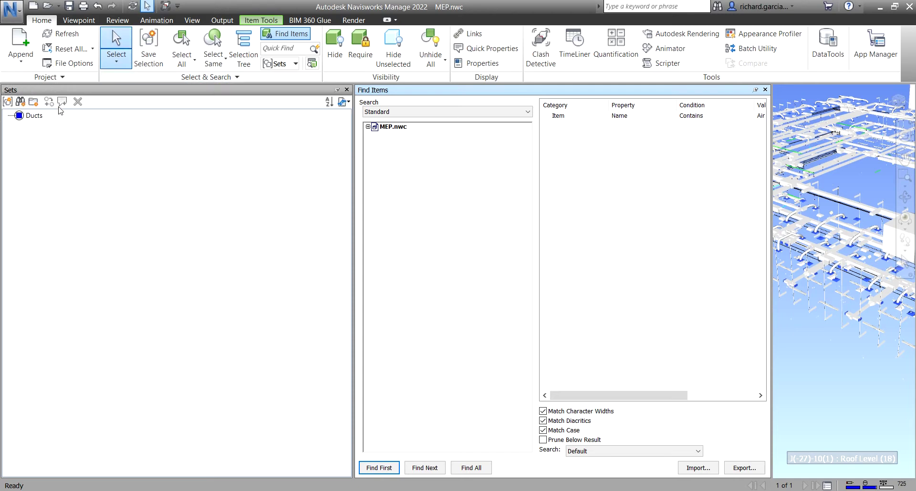
click(22, 103)
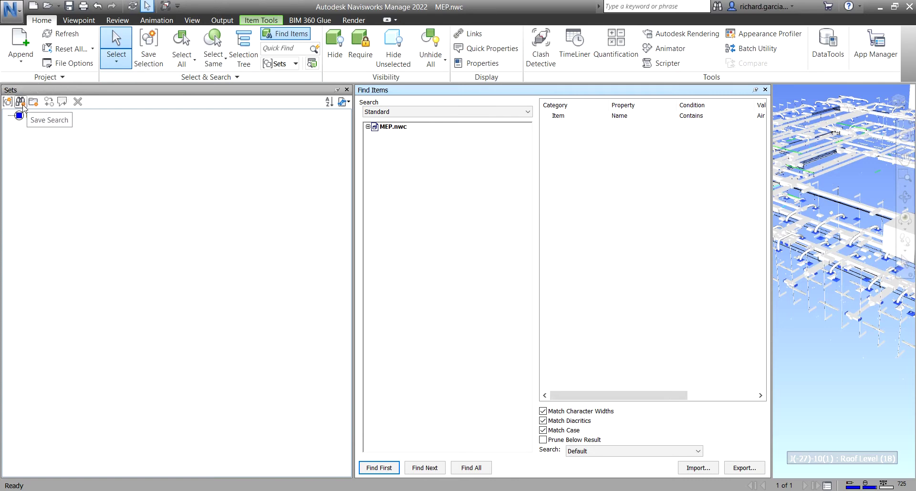
click(21, 128)
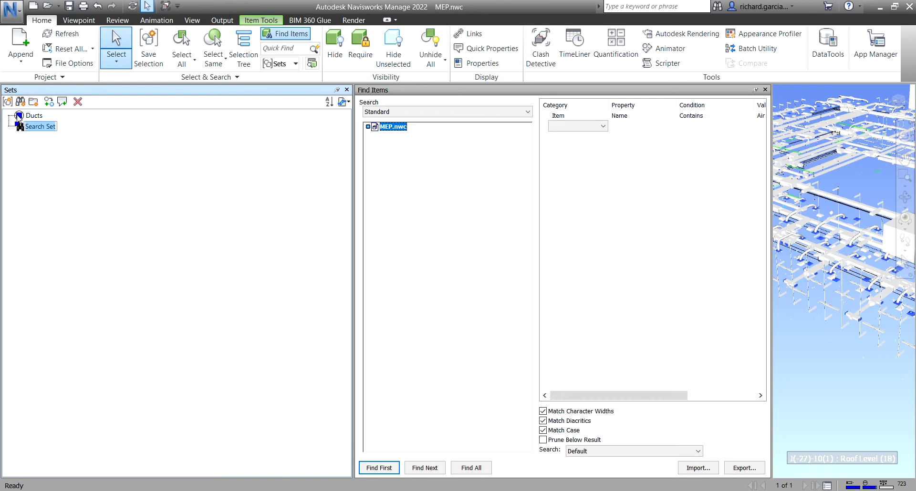
click(20, 119)
click(20, 126)
text(Air Terminals)
key(Return)
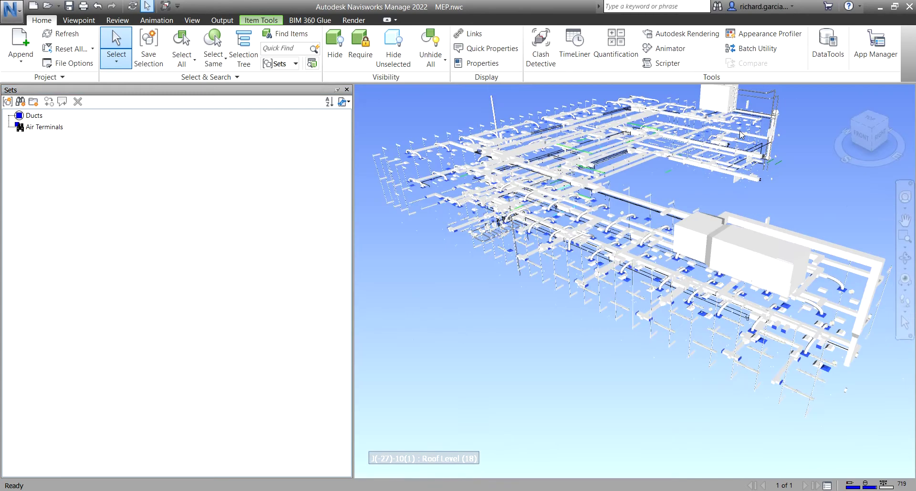
click(765, 90)
Step: Clear the selection and recall the Ducts and Air Terminals sets in turn to compare what each highlights
click(411, 112)
scroll(437, 153, down, 2)
scroll(431, 188, down, 2)
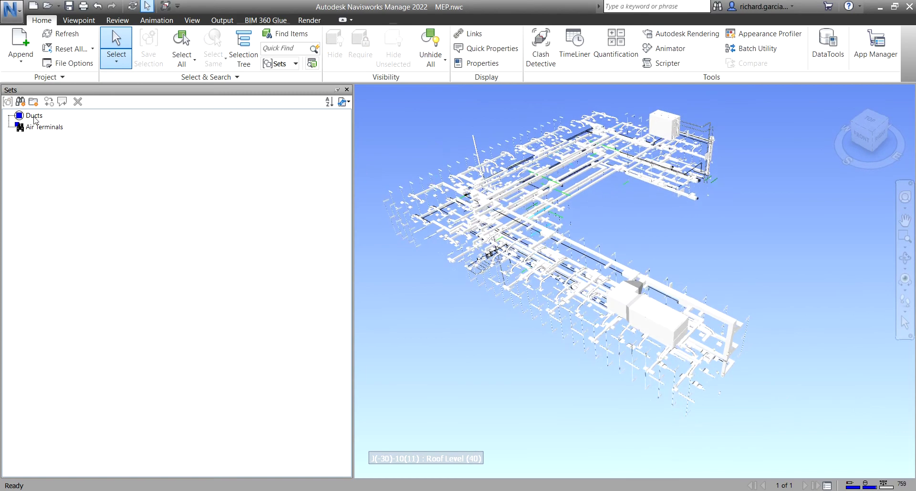
click(34, 116)
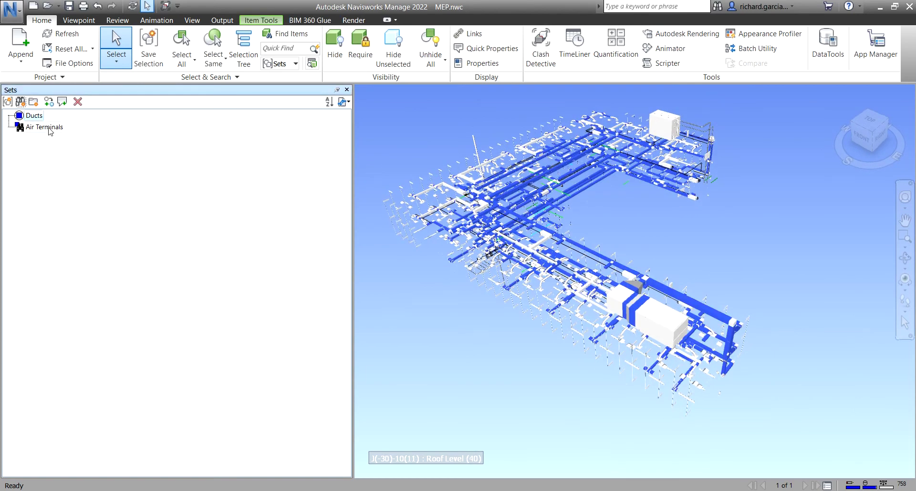
click(48, 127)
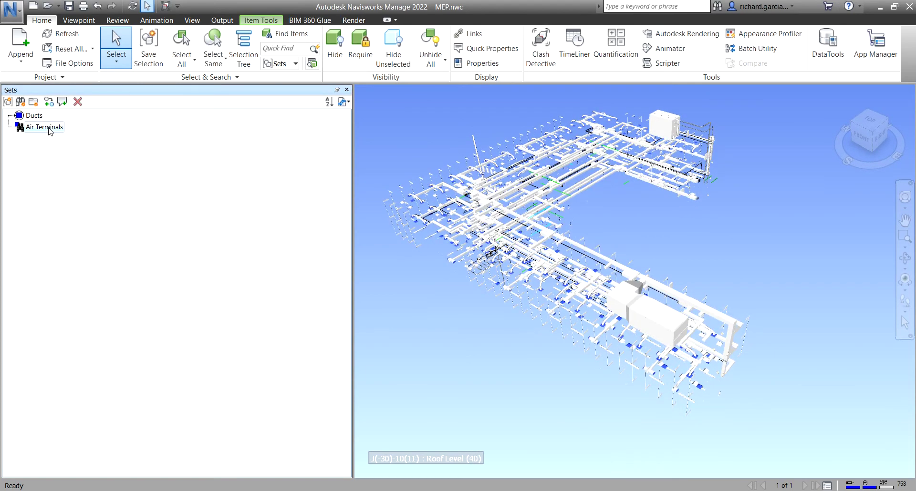
Step: Clear the selection, close the Sets window and reopen it with Manage Sets
click(654, 234)
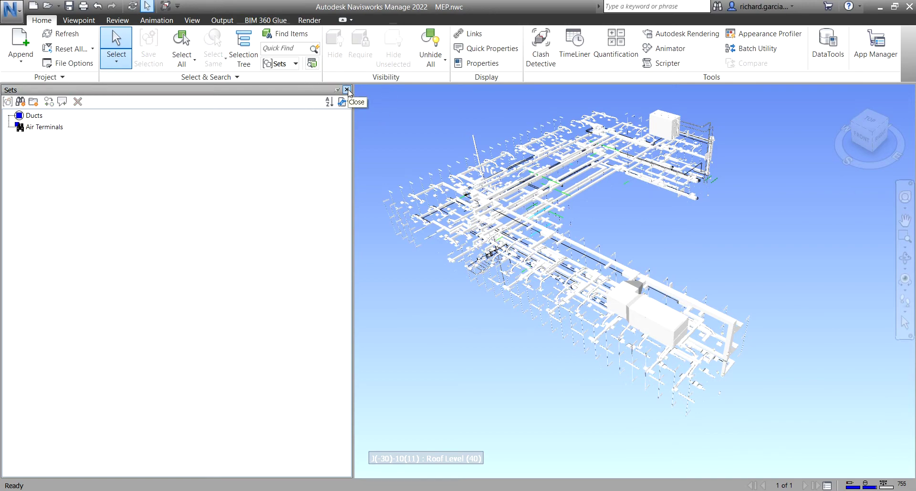
click(347, 89)
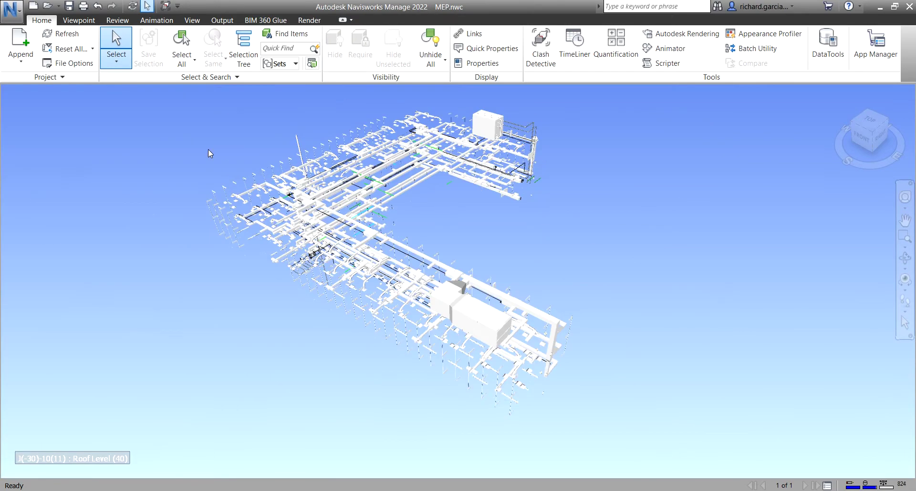
shift+middle_drag(208, 150, 219, 123)
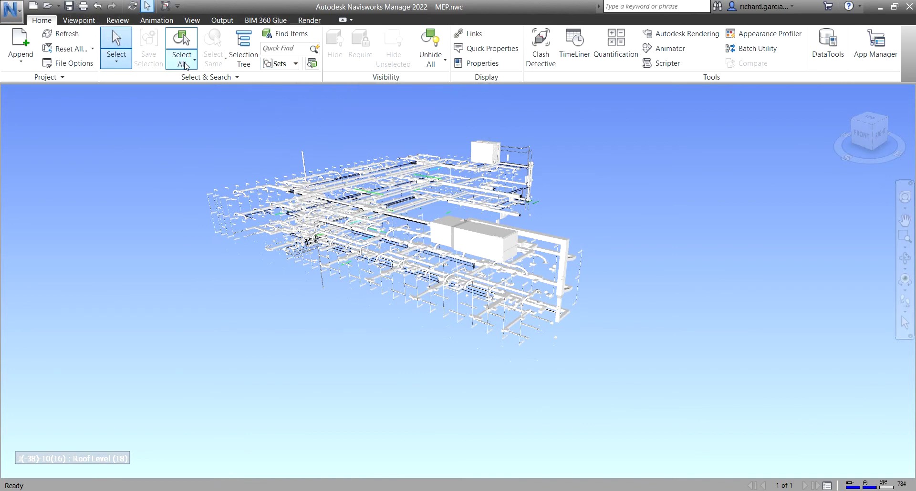
click(294, 64)
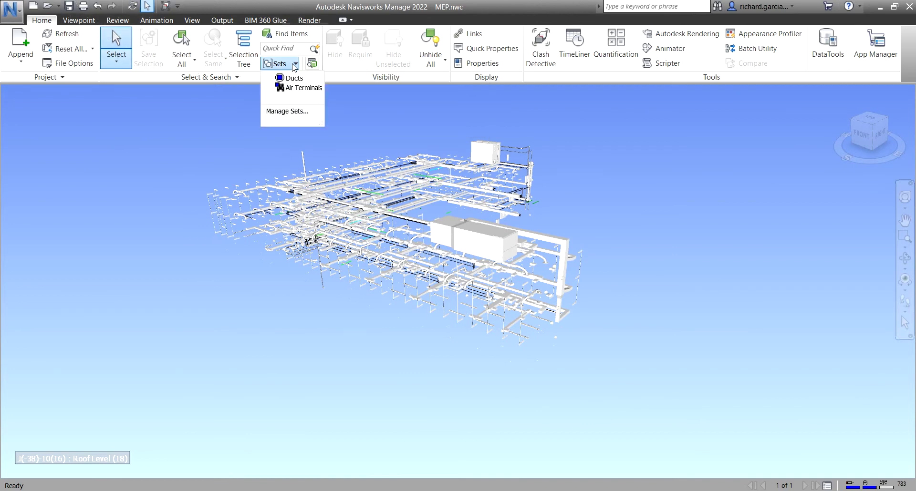
click(290, 113)
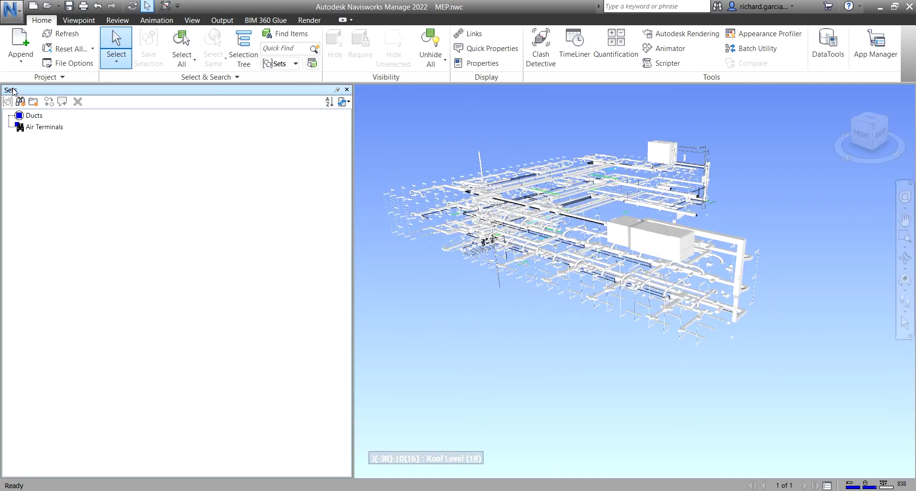
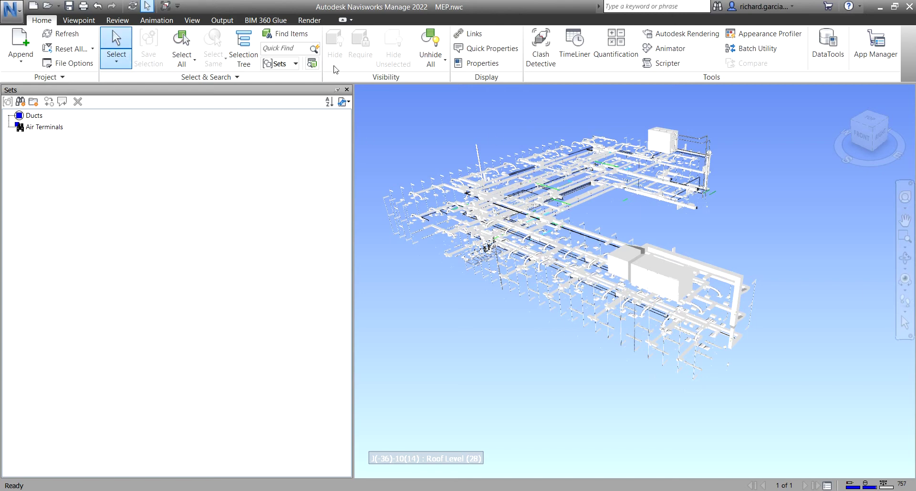
Step: Open the item search to review its criteria, close it, and look over the model from different angles
click(290, 35)
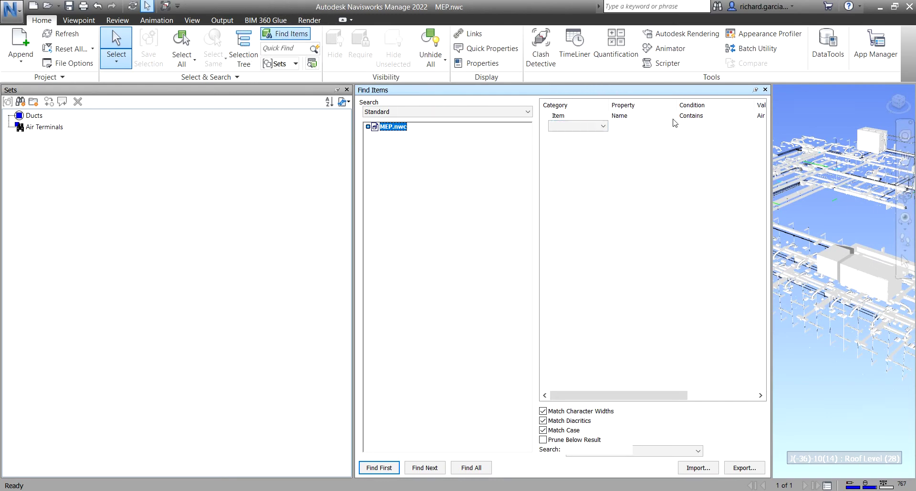
click(765, 90)
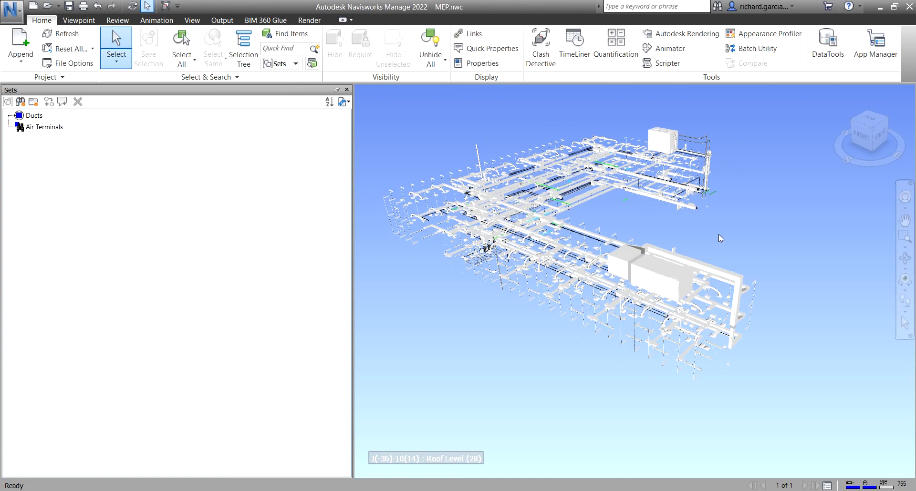
shift+middle_drag(715, 229, 711, 253)
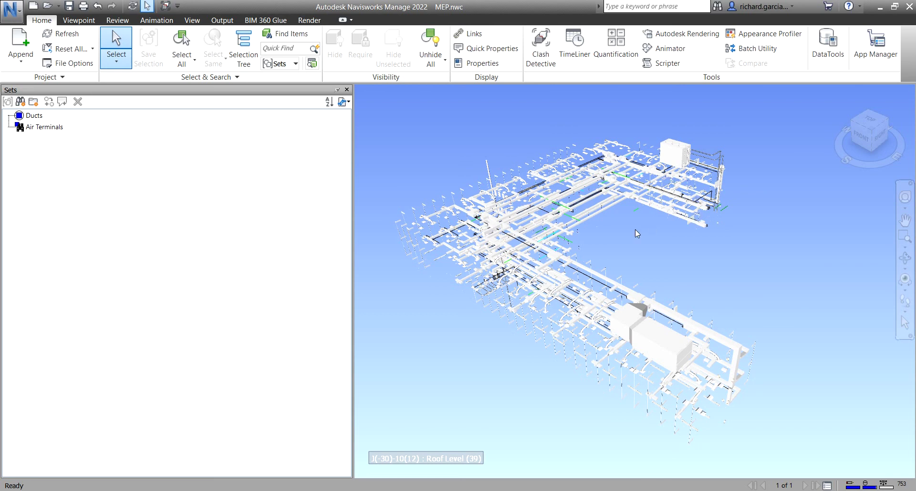
shift+middle_drag(609, 236, 620, 224)
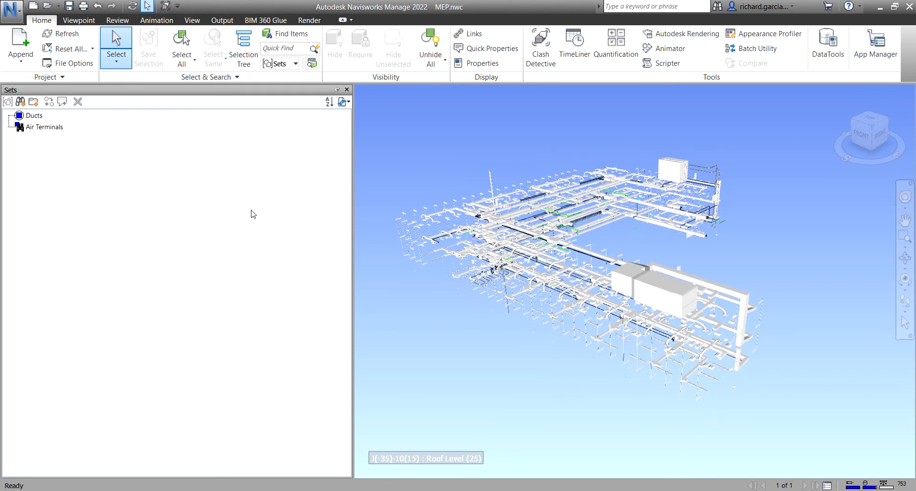
Step: Recall the Air Terminals set and the Ducts set in turn, and isolate the ducts by hiding all unselected items
click(49, 127)
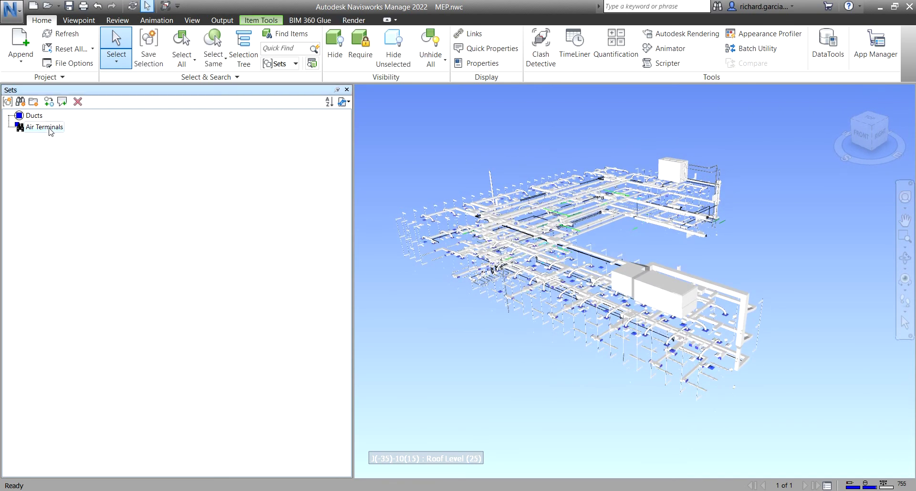
click(34, 116)
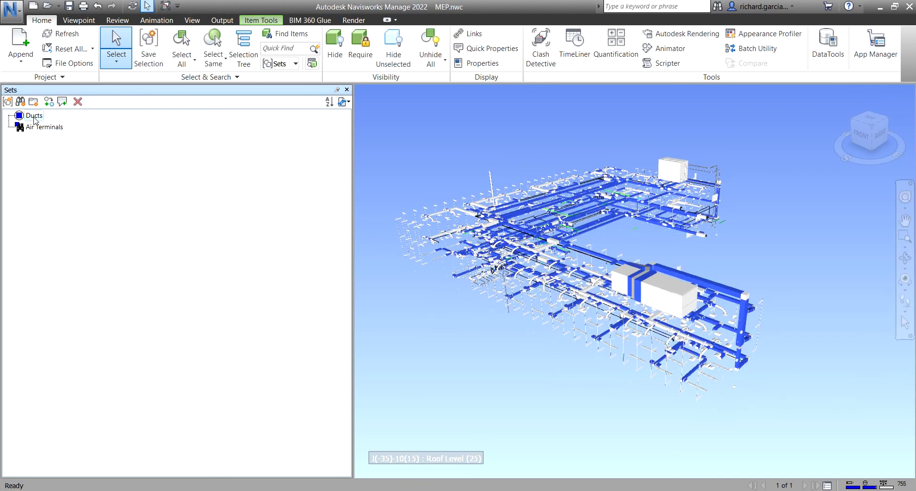
click(395, 62)
scroll(609, 270, up, 3)
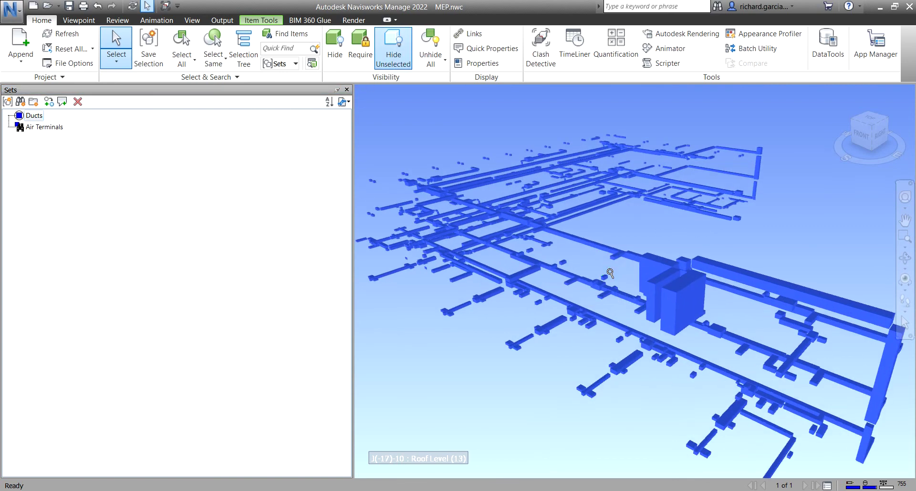
scroll(477, 120, down, 1)
Step: Unhide all items, recall the Air Terminals set and hide everything outside it
click(433, 59)
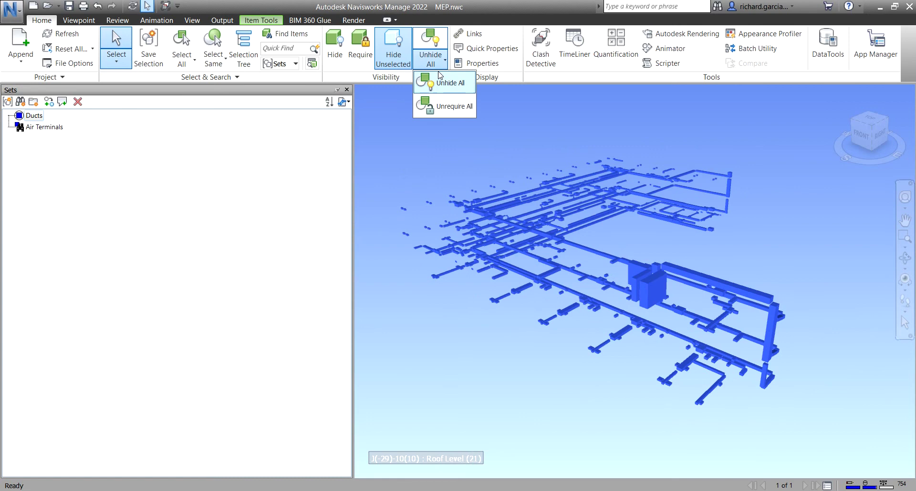
click(422, 40)
click(46, 126)
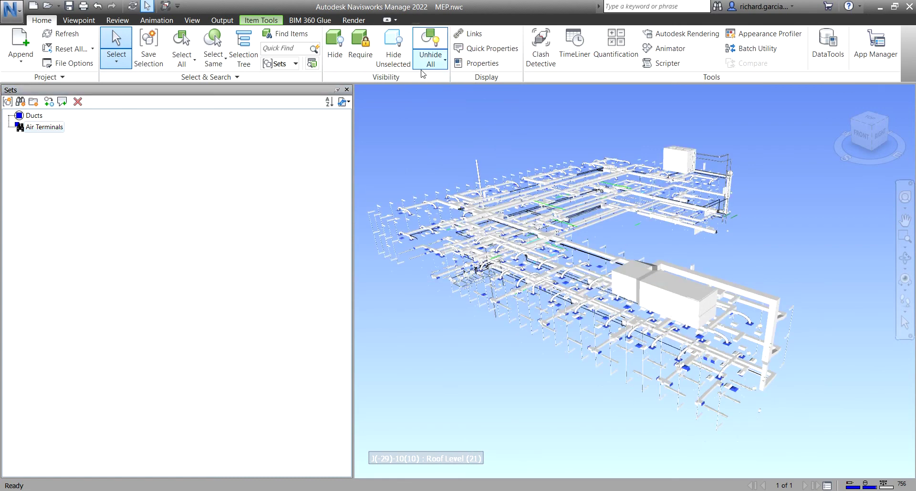
click(390, 56)
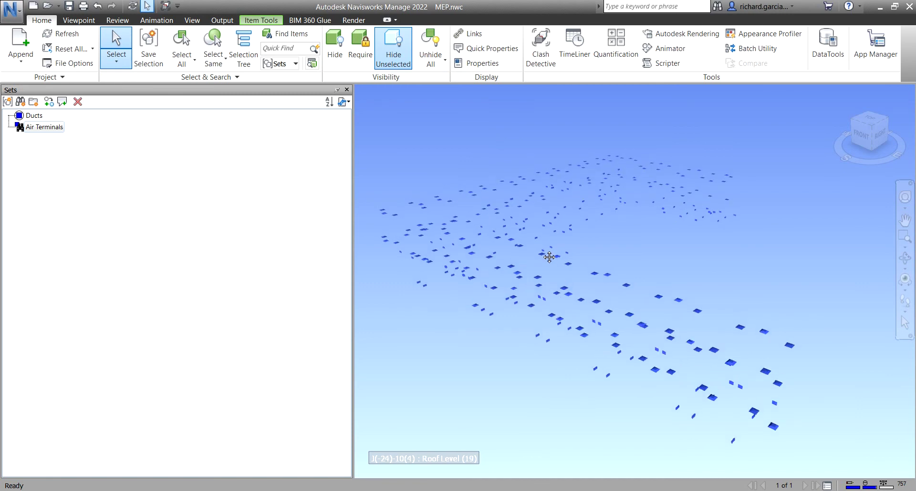